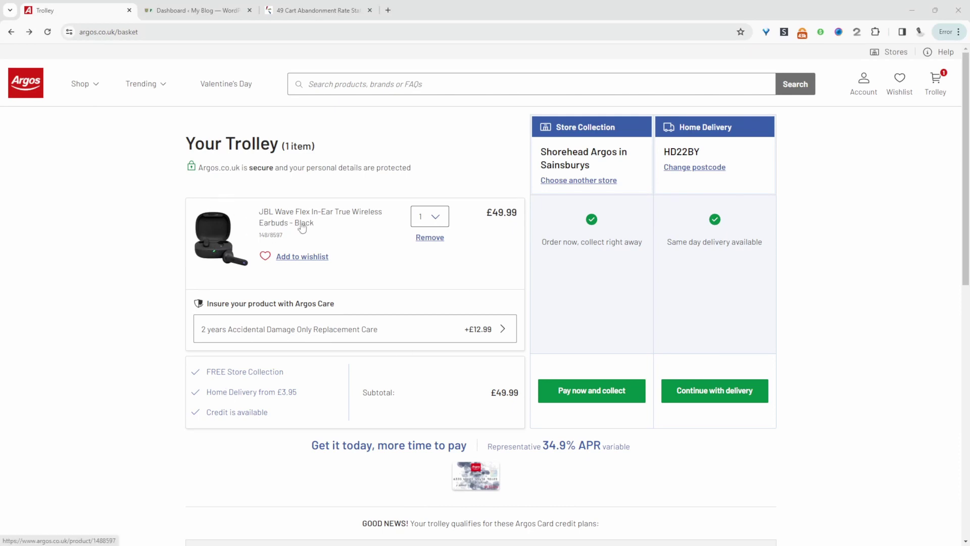
Step: Continue the Argos earbuds order with home delivery
{"action": "left_click", "coordinate": [714, 393]}
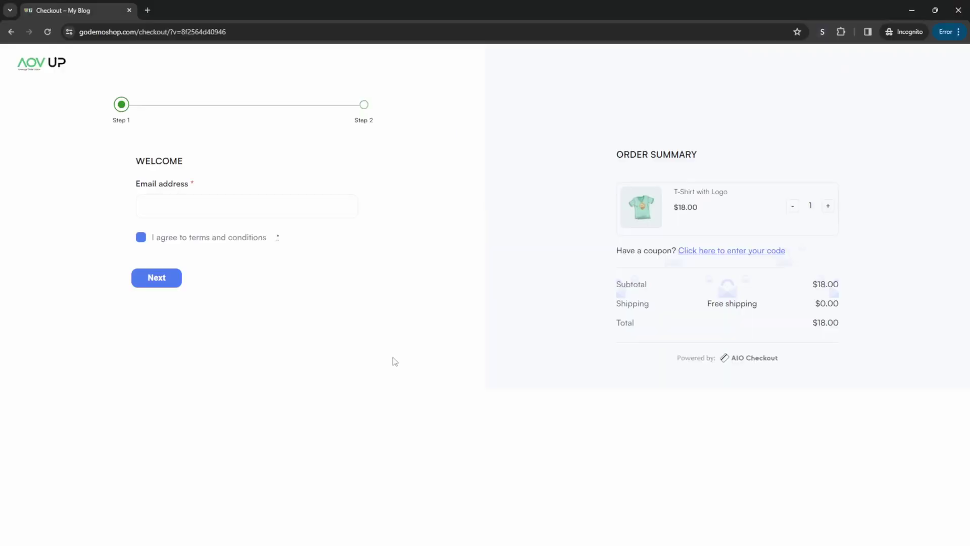
{"action": "left_click", "coordinate": [275, 209]}
{"action": "left_click", "coordinate": [437, 228]}
{"action": "left_click", "coordinate": [313, 208]}
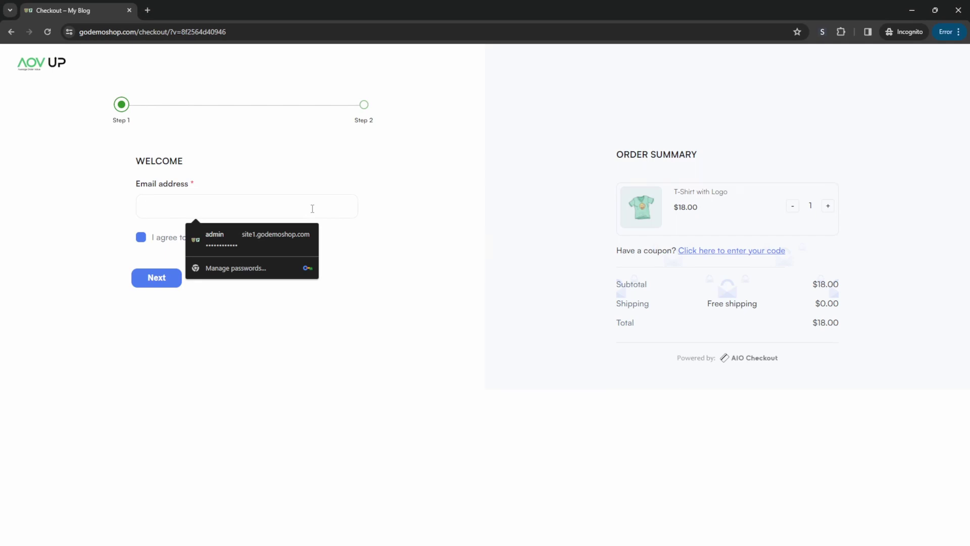
{"action": "type", "text": "test"}
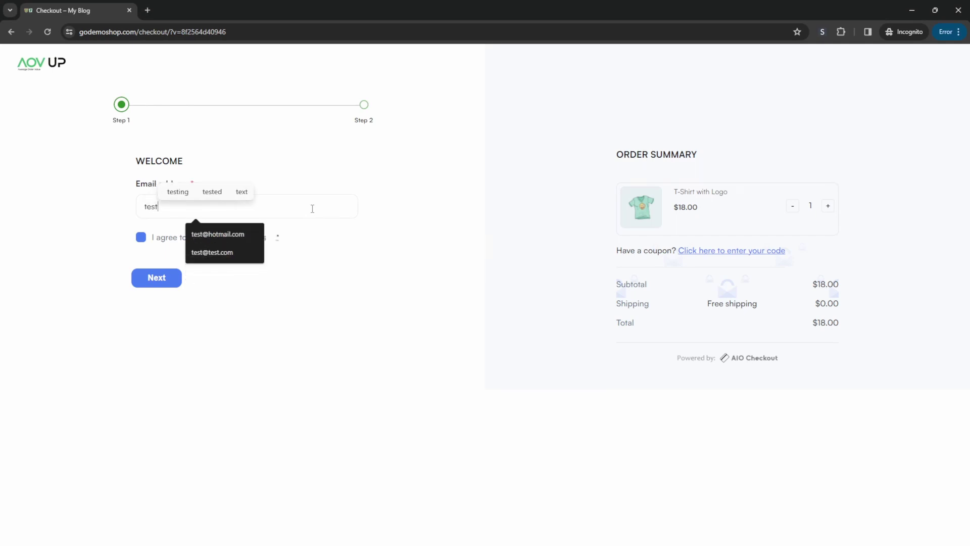
{"action": "type", "text": "@te"}
{"action": "key", "text": "Down"}
{"action": "key", "text": "Return"}
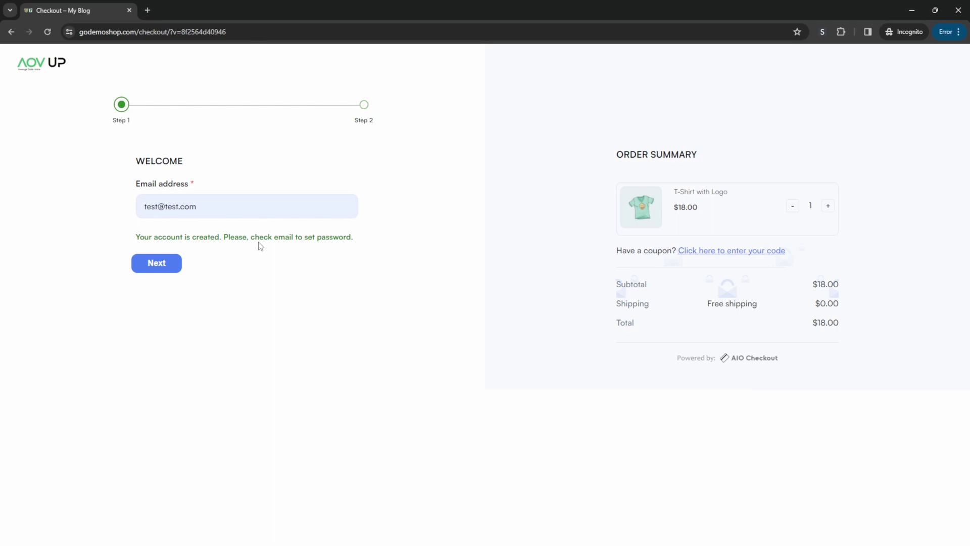
Step: Advance to the Step 2 billing and payment form and scroll through it
{"action": "left_click", "coordinate": [176, 264]}
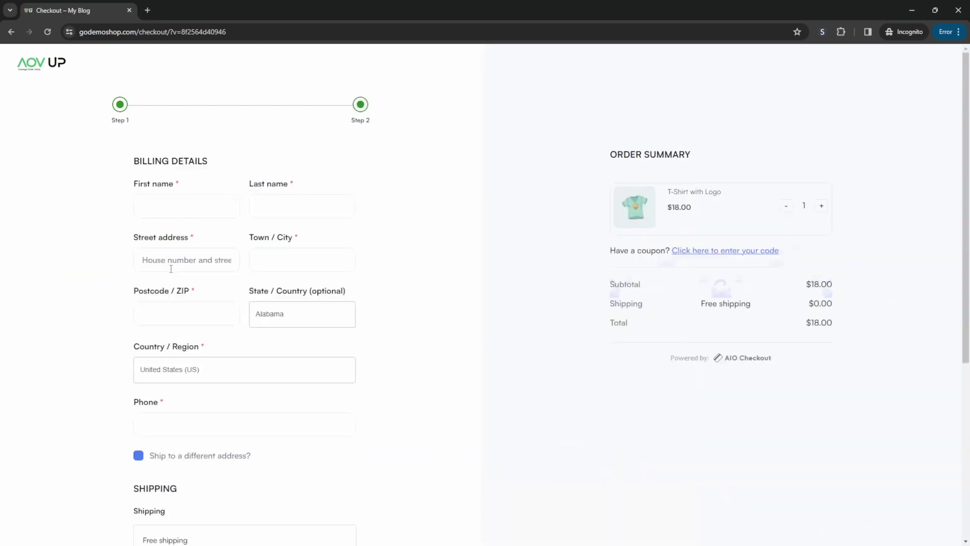
{"action": "scroll", "coordinate": [313, 409], "scroll_direction": "down", "scroll_amount": 3}
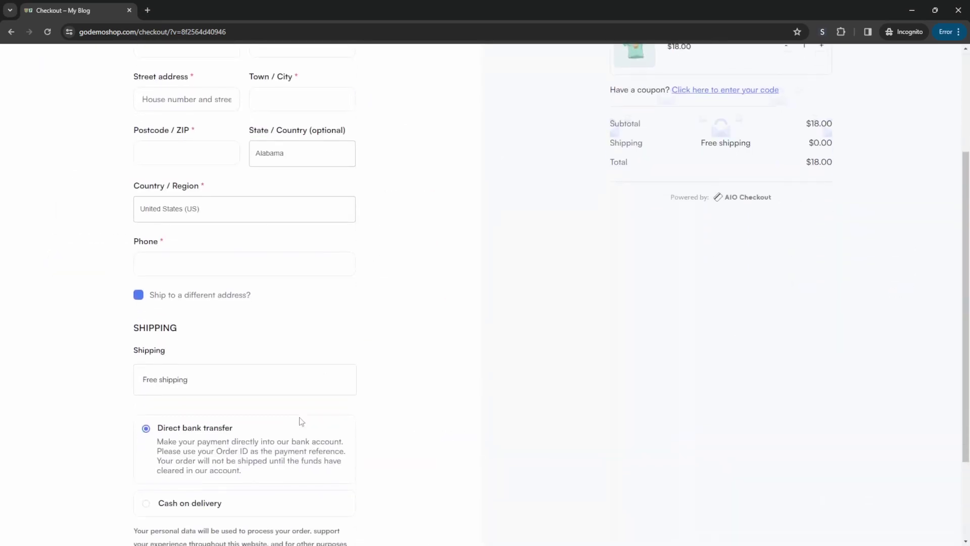
{"action": "scroll", "coordinate": [302, 421], "scroll_direction": "down", "scroll_amount": 2}
{"action": "scroll", "coordinate": [548, 427], "scroll_direction": "up", "scroll_amount": 2}
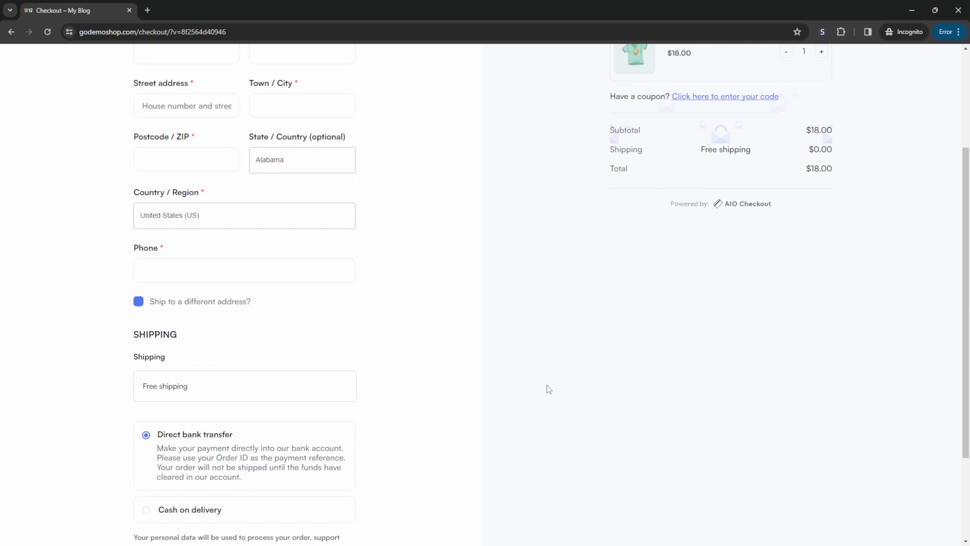
{"action": "scroll", "coordinate": [548, 388], "scroll_direction": "up", "scroll_amount": 3}
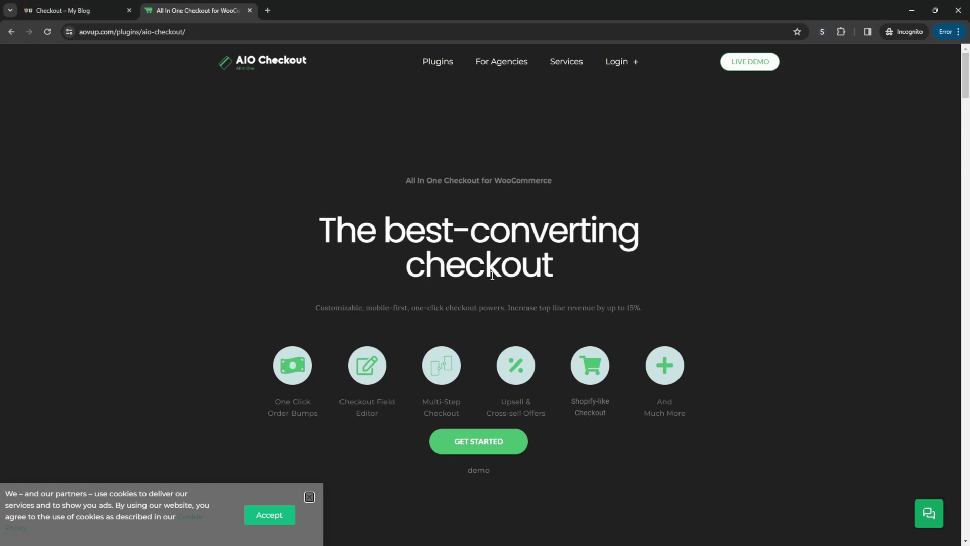
Step: Scroll down the AOVUP AIO Checkout plugin landing page
{"action": "scroll", "coordinate": [485, 292], "scroll_direction": "down", "scroll_amount": 1}
{"action": "scroll", "coordinate": [485, 295], "scroll_direction": "down", "scroll_amount": 1}
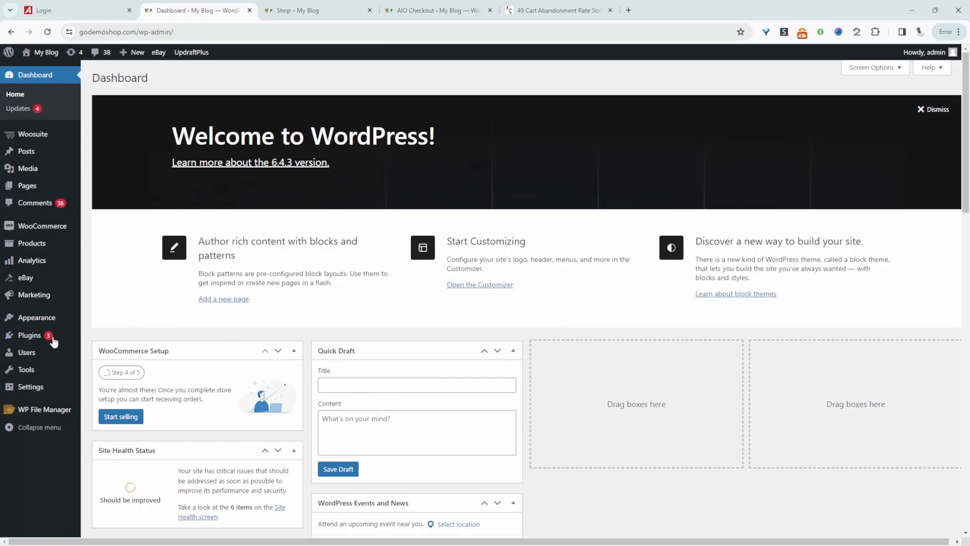
Step: Open Woosuite's AIO Checkout page listing the 'Checkout' and 'defualt' flows
{"action": "mouse_move", "coordinate": [53, 336]}
{"action": "mouse_move", "coordinate": [61, 134]}
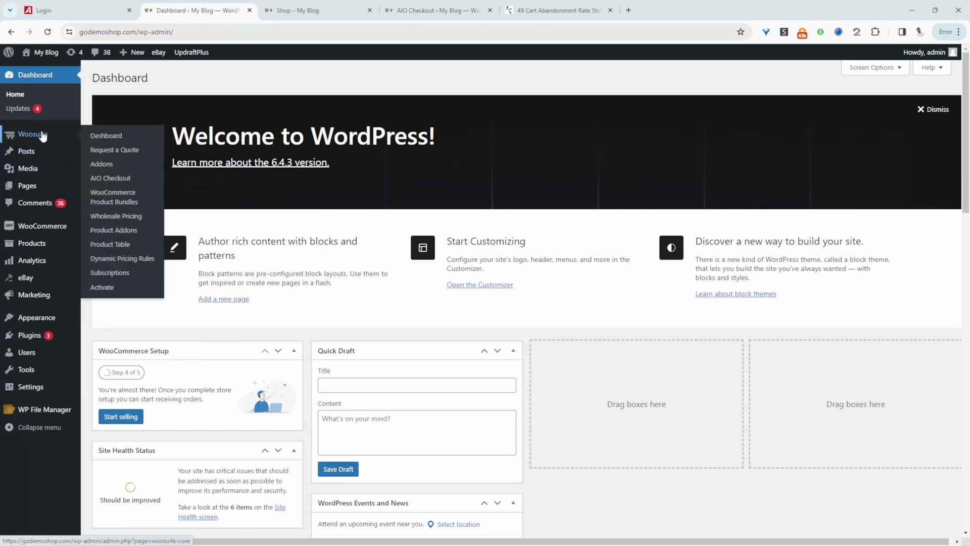
{"action": "left_click", "coordinate": [110, 179]}
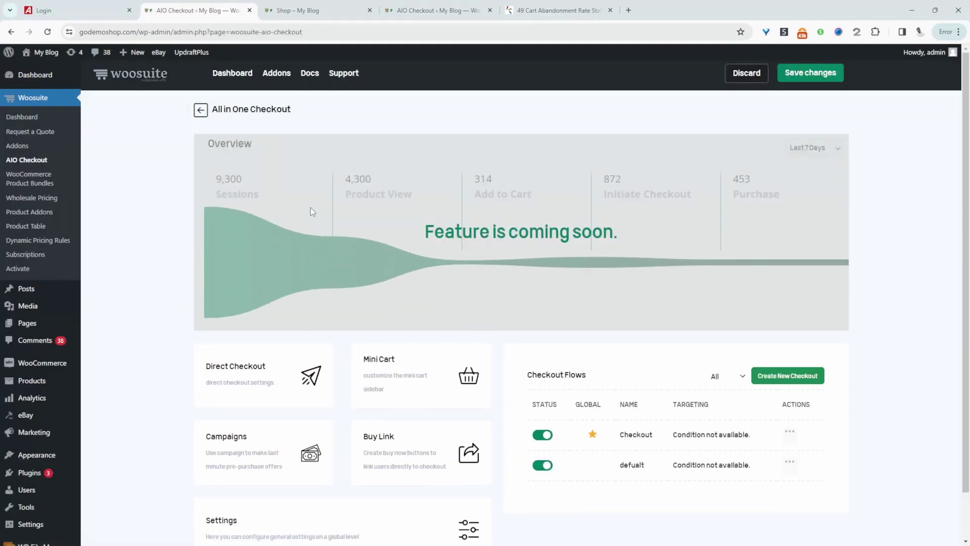
{"action": "scroll", "coordinate": [310, 207], "scroll_direction": "down", "scroll_amount": 1}
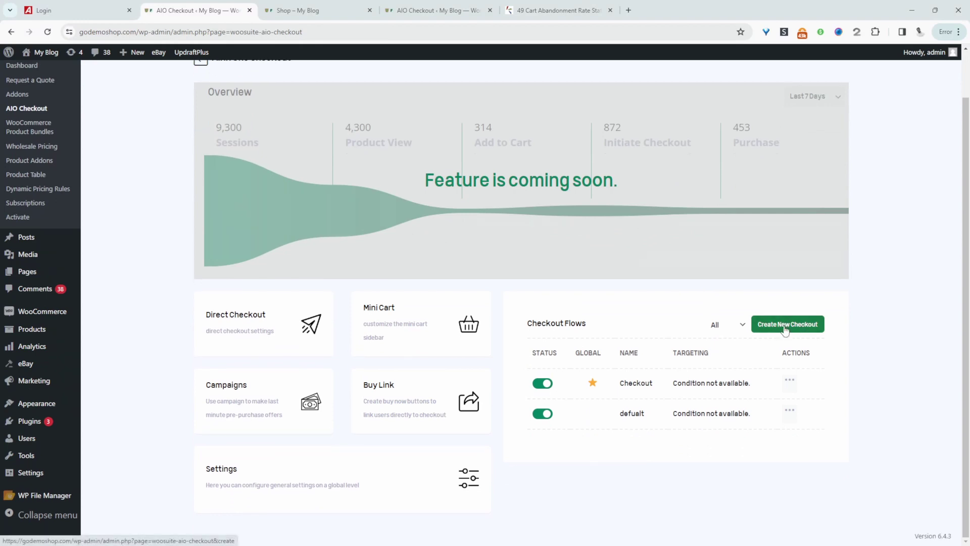
Step: Create a new checkout flow using the Multiple Columns Modern template
{"action": "left_click", "coordinate": [787, 330]}
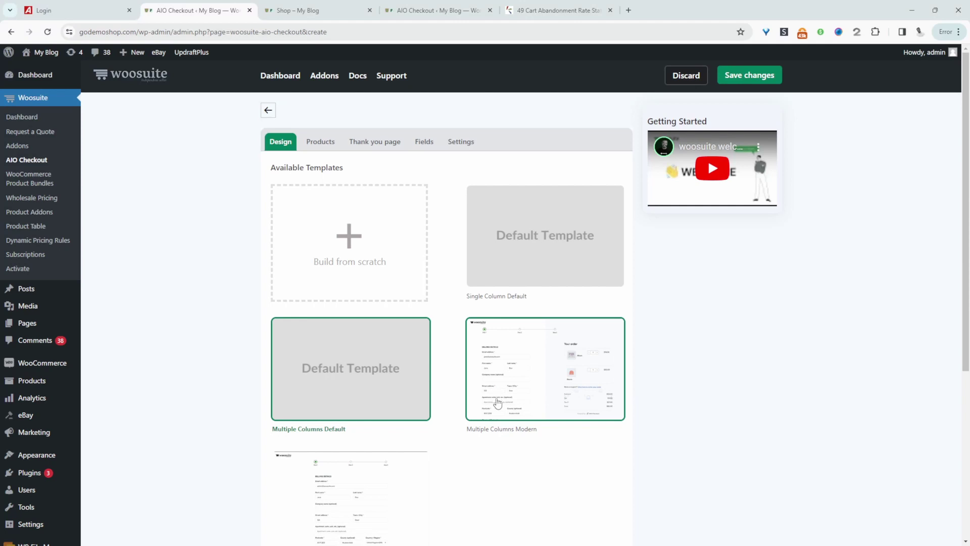
{"action": "left_click", "coordinate": [518, 398]}
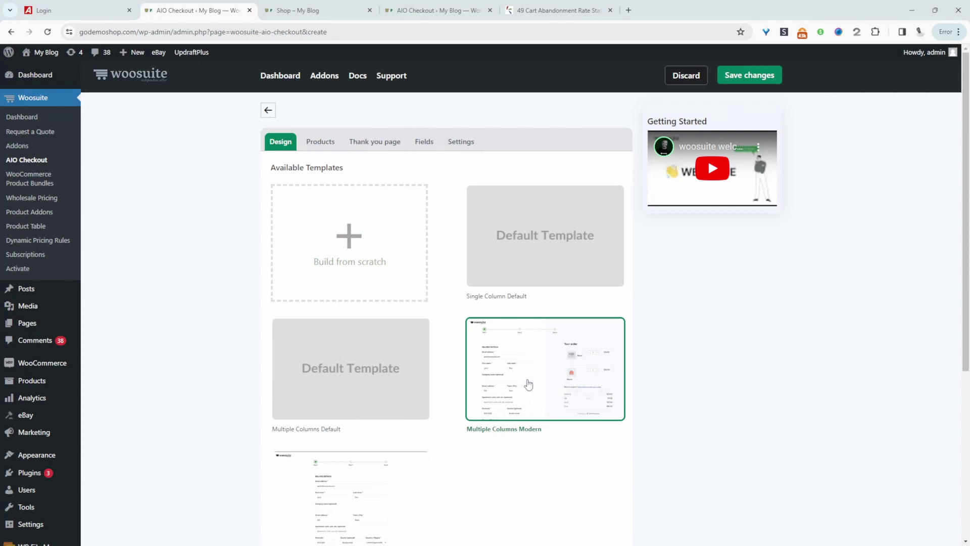
Step: Set the thank-you page's Inherit from the Global checkout form option to No
{"action": "left_click", "coordinate": [375, 142]}
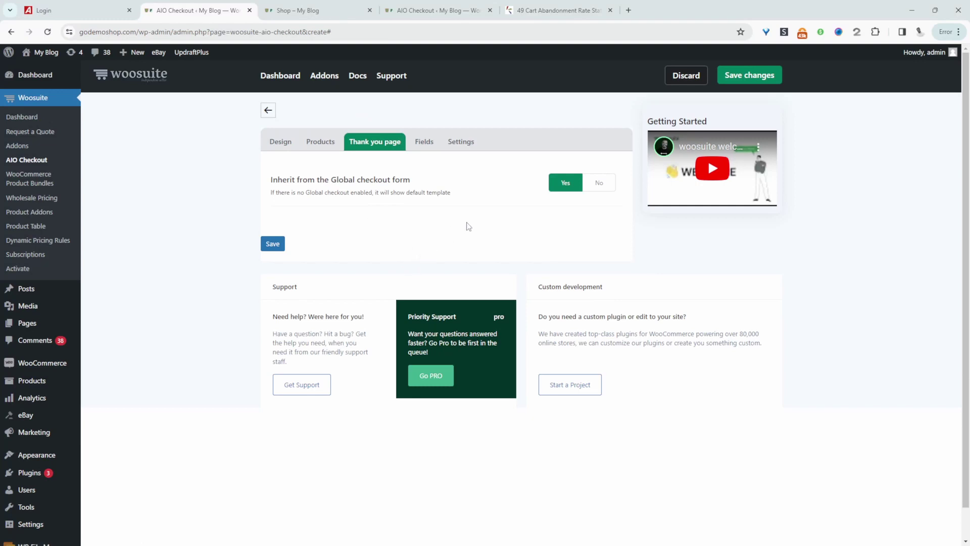
{"action": "left_click", "coordinate": [597, 184]}
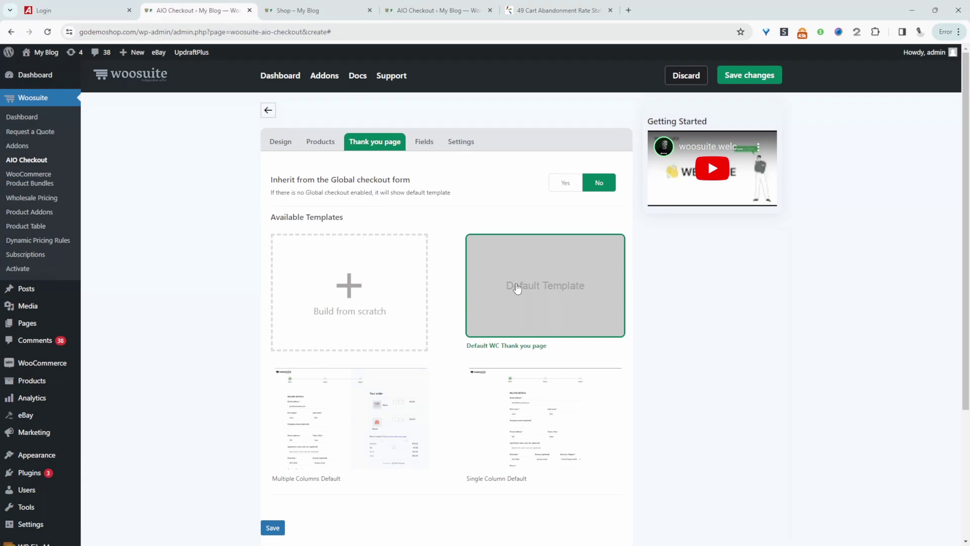
{"action": "left_click", "coordinate": [423, 144]}
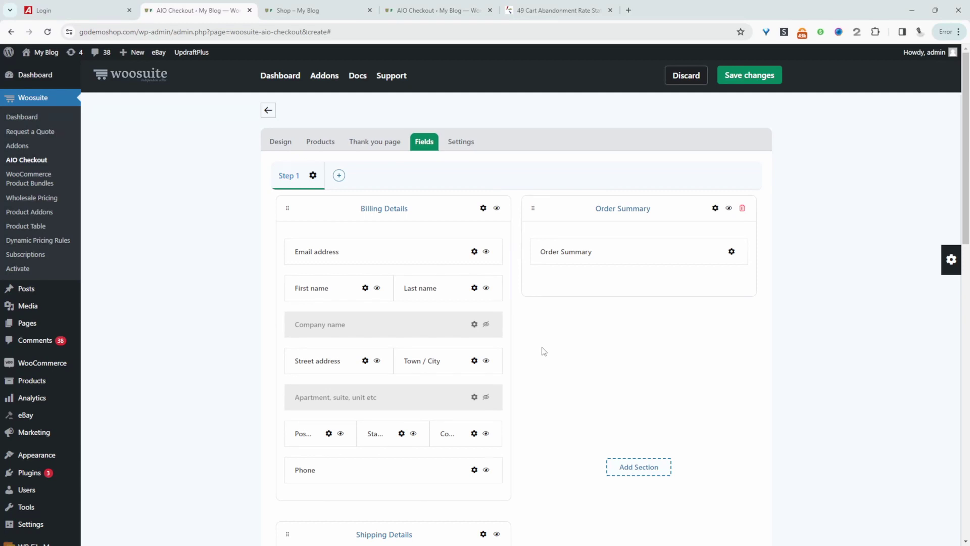
Step: Add Step 2, share the right-side column across all steps, and add a new section atop Step 1
{"action": "left_click", "coordinate": [339, 177]}
{"action": "left_click", "coordinate": [288, 177]}
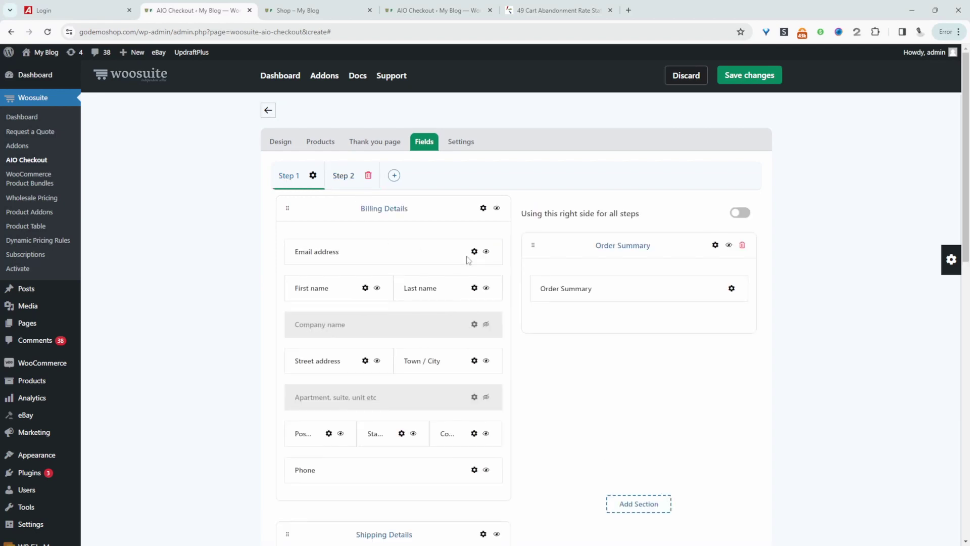
{"action": "left_click", "coordinate": [739, 213]}
{"action": "left_click", "coordinate": [617, 505]}
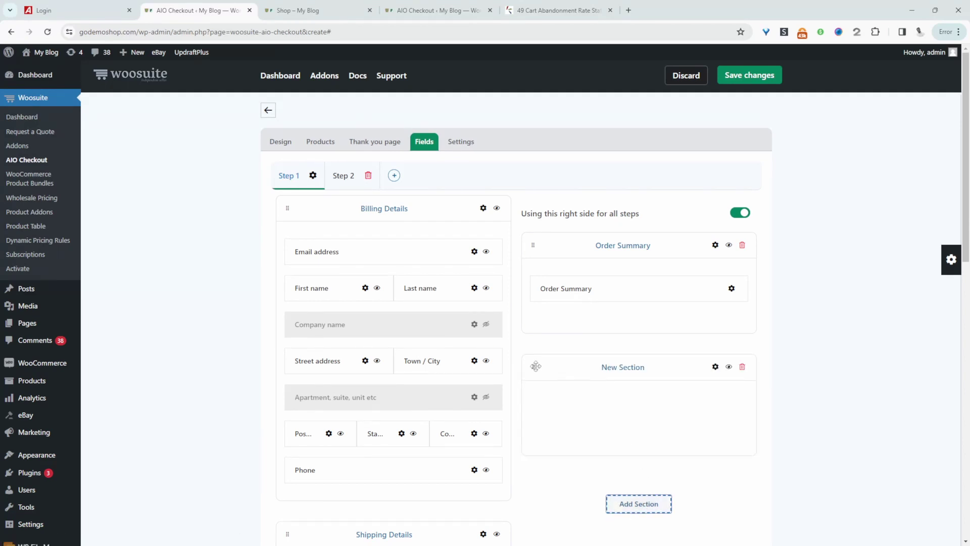
{"action": "left_click_drag", "start_coordinate": [533, 367], "coordinate": [325, 225]}
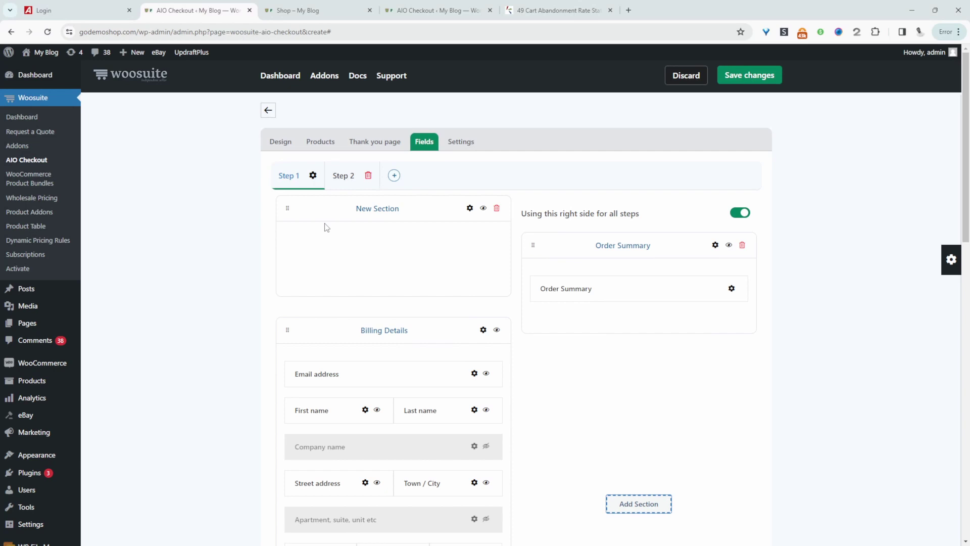
Step: Move Email address into the new section and Billing and Shipping sections to Step 2
{"action": "left_click_drag", "start_coordinate": [348, 381], "coordinate": [342, 261]}
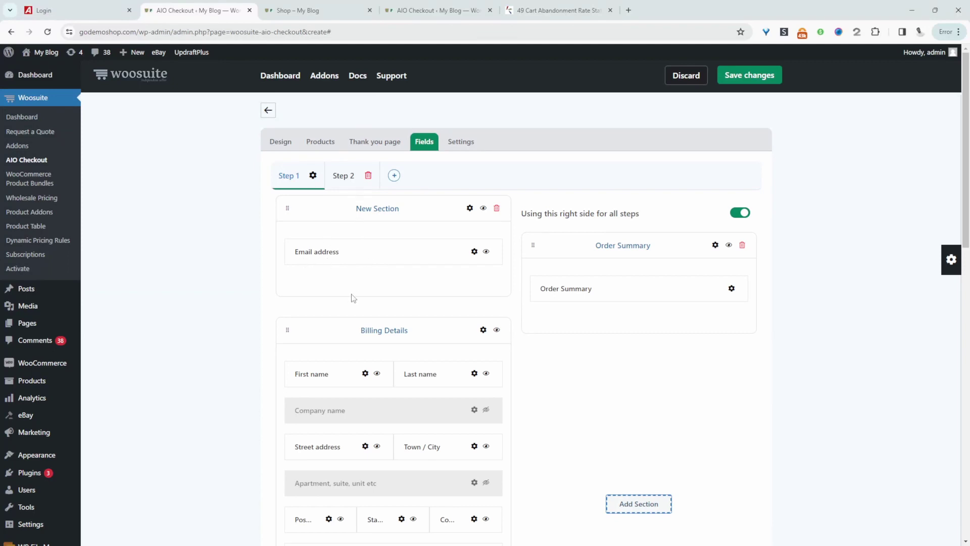
{"action": "left_click_drag", "start_coordinate": [289, 330], "coordinate": [346, 183]}
{"action": "left_click_drag", "start_coordinate": [287, 330], "coordinate": [345, 181]}
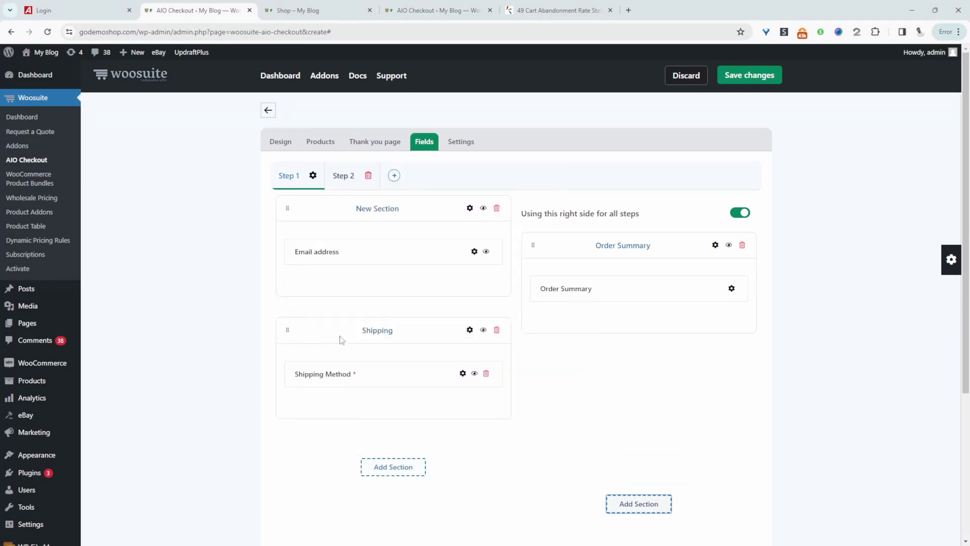
{"action": "left_click_drag", "start_coordinate": [286, 330], "coordinate": [343, 175]}
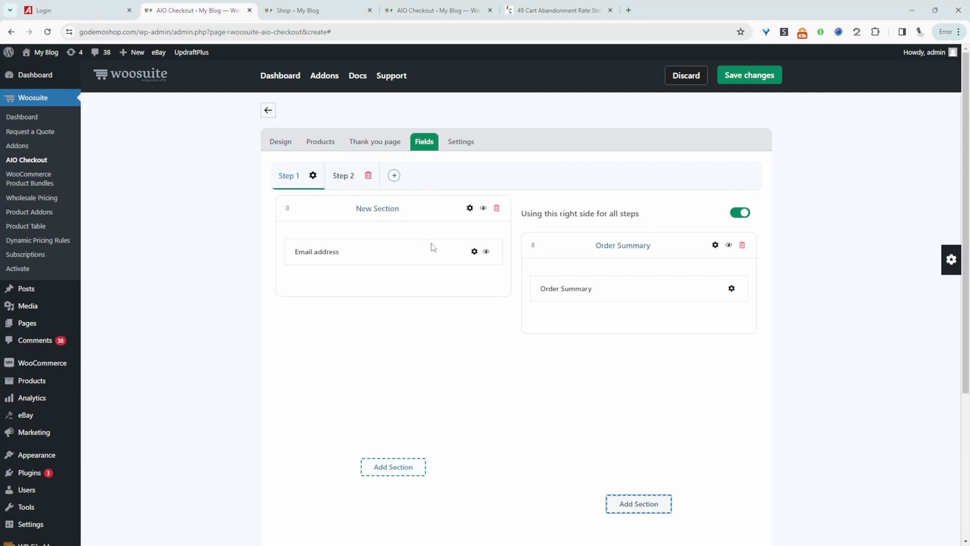
Step: Rename the Step 1 section label to 'Welcome'
{"action": "left_click", "coordinate": [470, 208]}
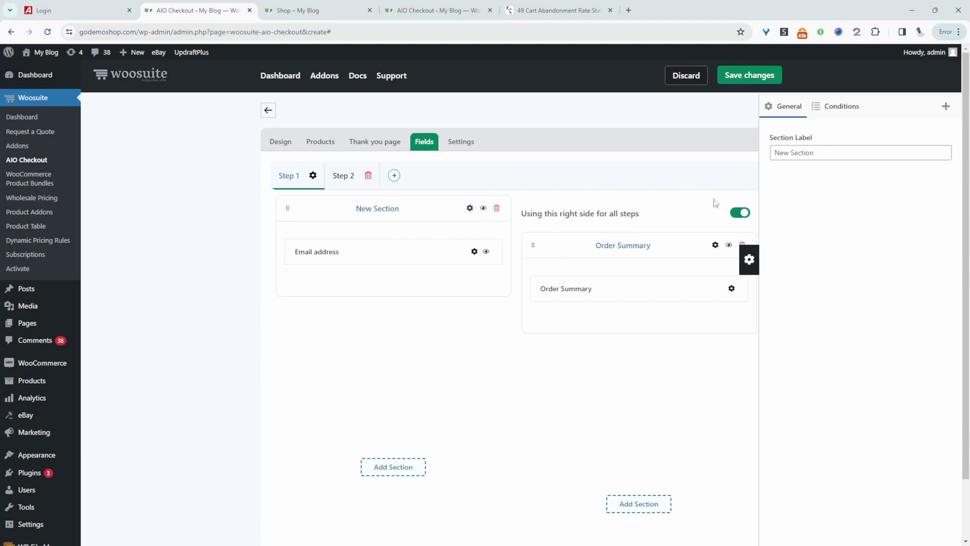
{"action": "triple_click", "coordinate": [840, 153]}
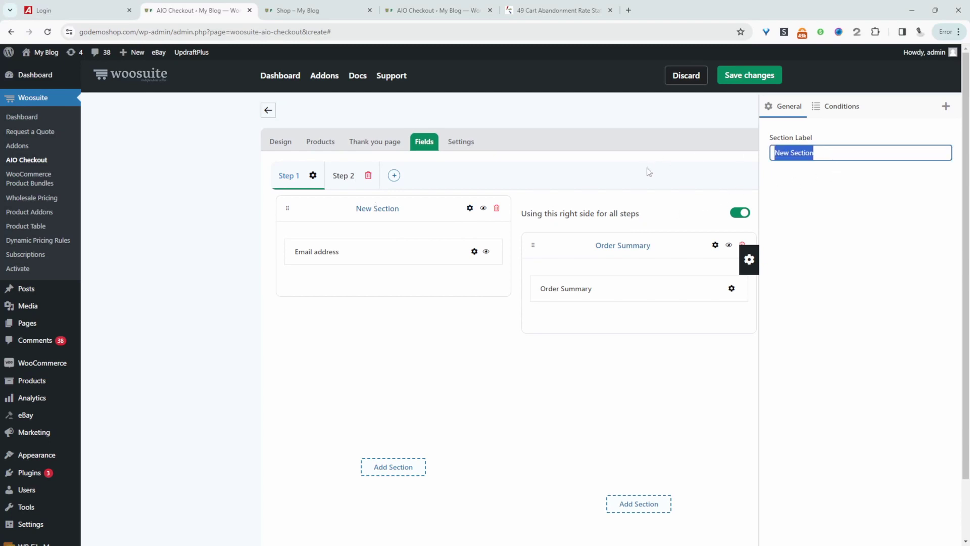
{"action": "type", "text": "We"}
{"action": "left_click", "coordinate": [851, 177]}
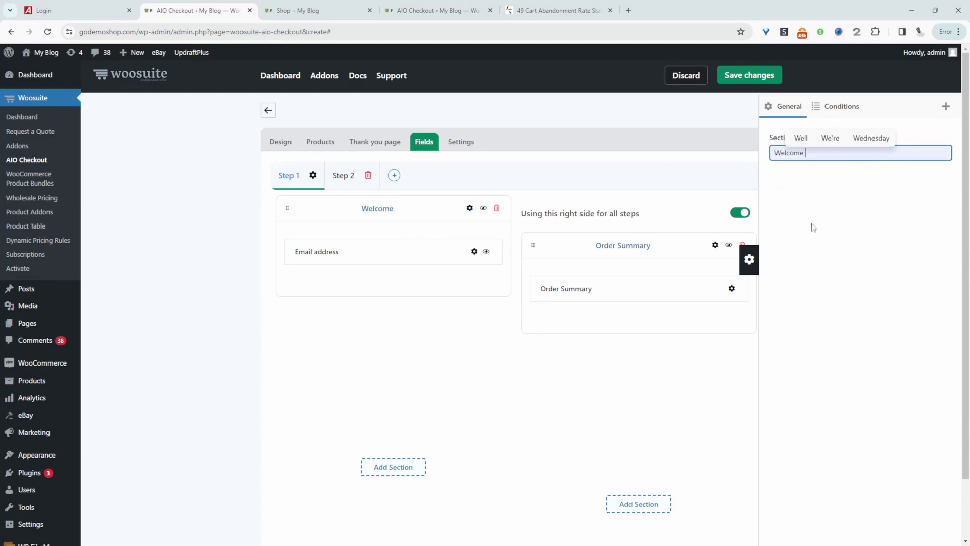
{"action": "left_click", "coordinate": [749, 259]}
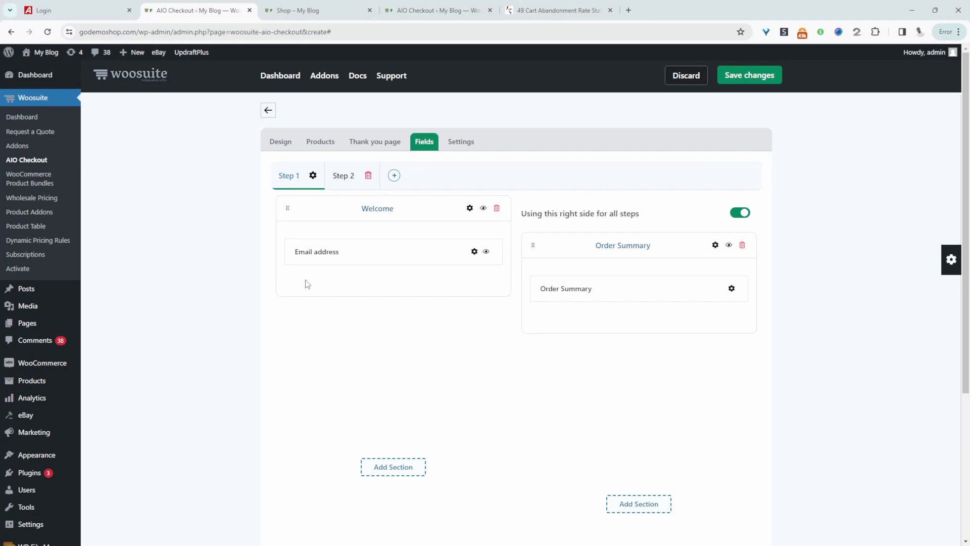
Step: Add a Checkbox field below Email address in the Welcome section
{"action": "left_click", "coordinate": [950, 260]}
{"action": "left_click", "coordinate": [945, 107]}
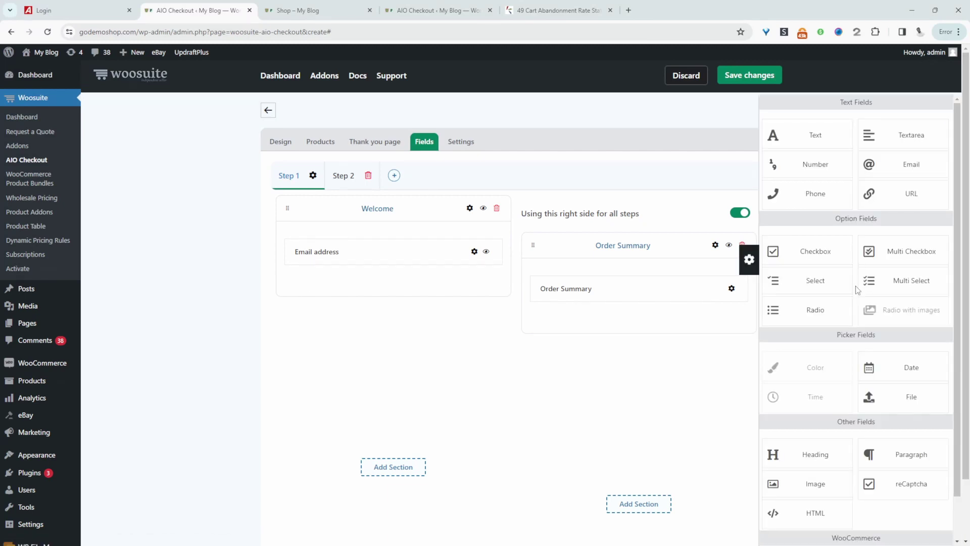
{"action": "left_click_drag", "start_coordinate": [821, 256], "coordinate": [408, 286]}
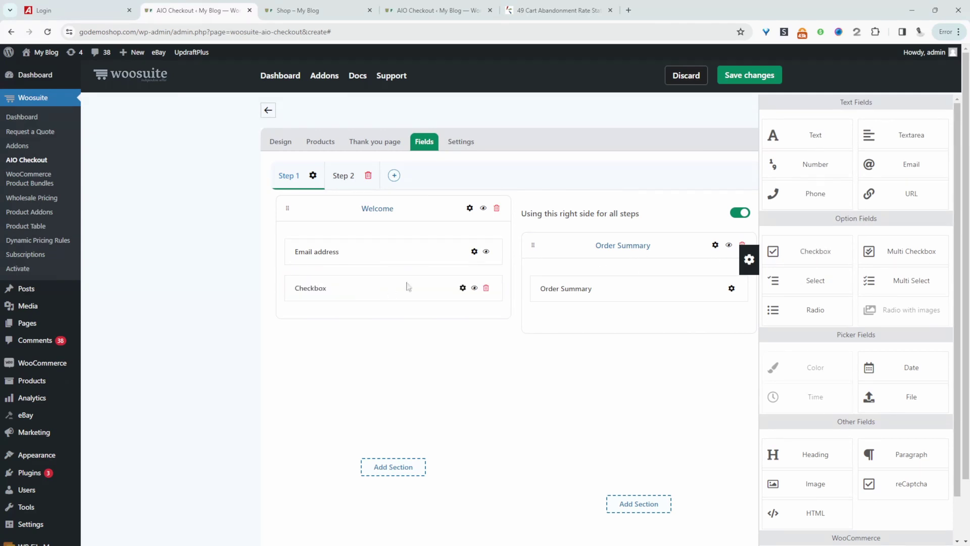
Step: Label the Welcome checkbox 'I agree to terms and conditions' and mark it as a required field
{"action": "left_click", "coordinate": [462, 288]}
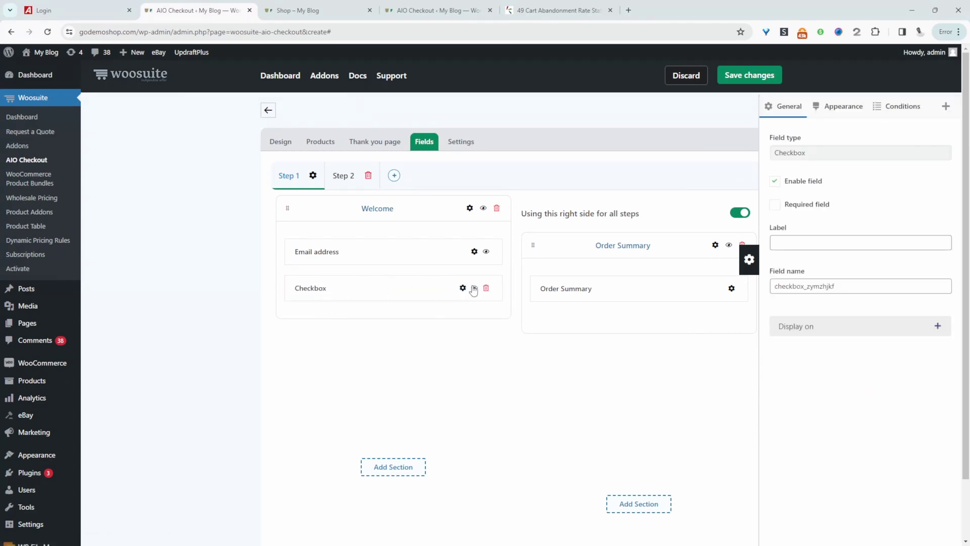
{"action": "left_click", "coordinate": [836, 243]}
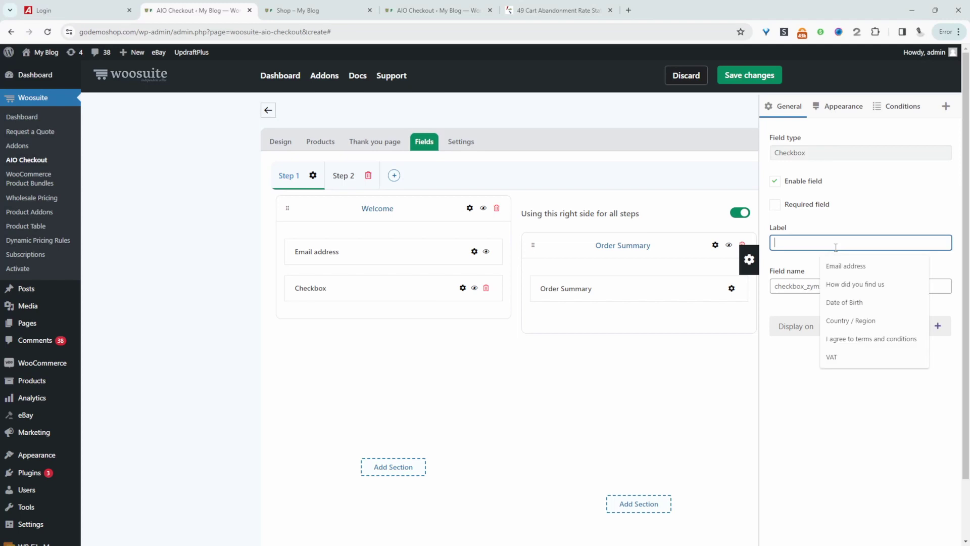
{"action": "left_click", "coordinate": [848, 339]}
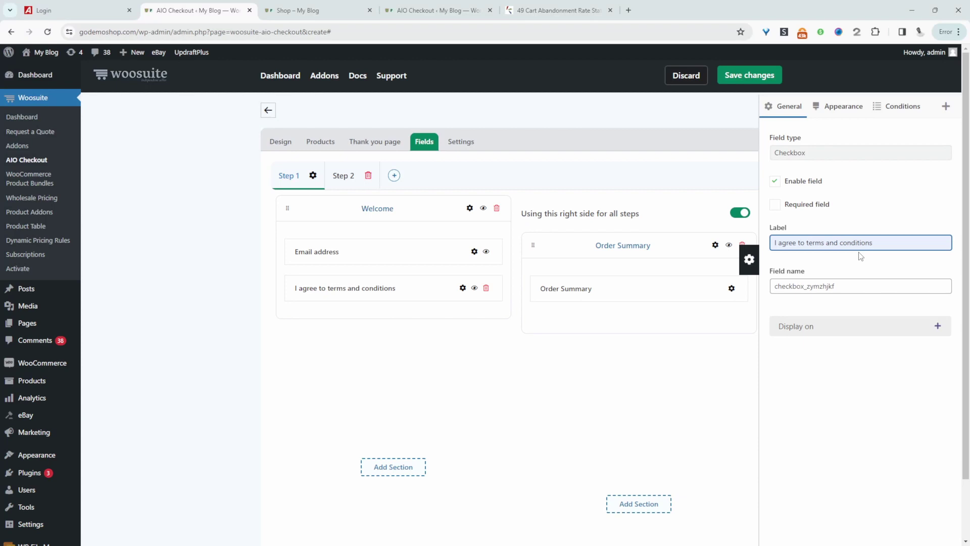
{"action": "left_click", "coordinate": [788, 205]}
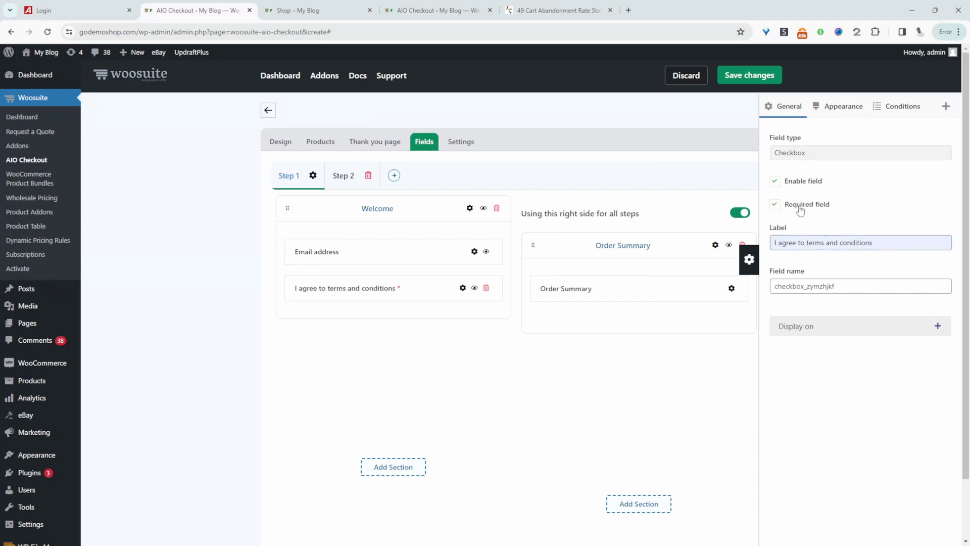
{"action": "left_click", "coordinate": [946, 107]}
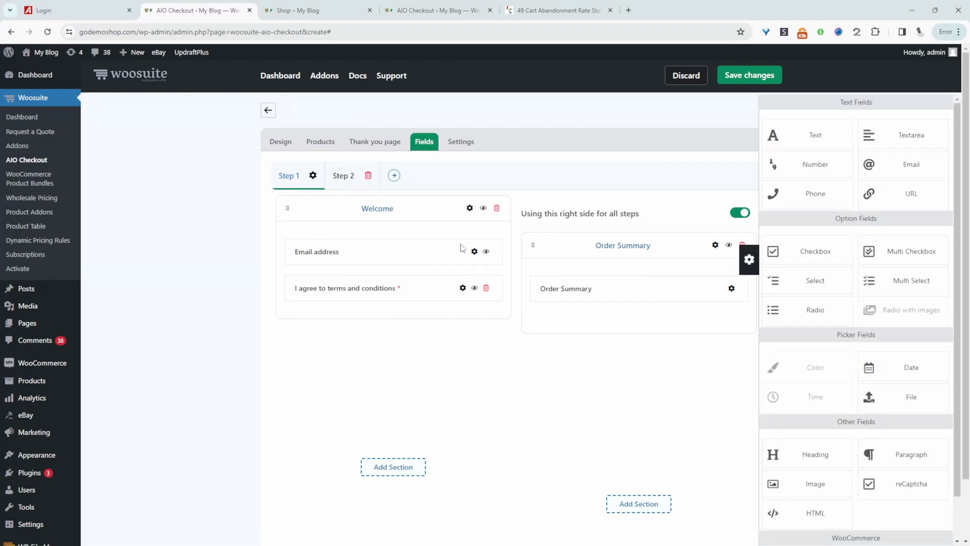
Step: Enable login / registration on Email address, with 'I agree to terms and conditions' as its action
{"action": "left_click", "coordinate": [474, 251]}
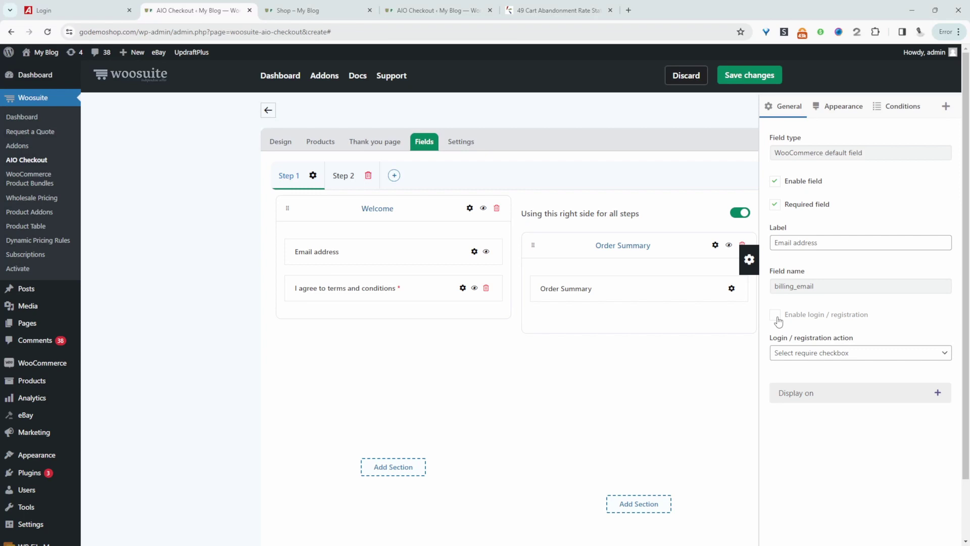
{"action": "left_click", "coordinate": [776, 317]}
{"action": "left_click", "coordinate": [820, 356]}
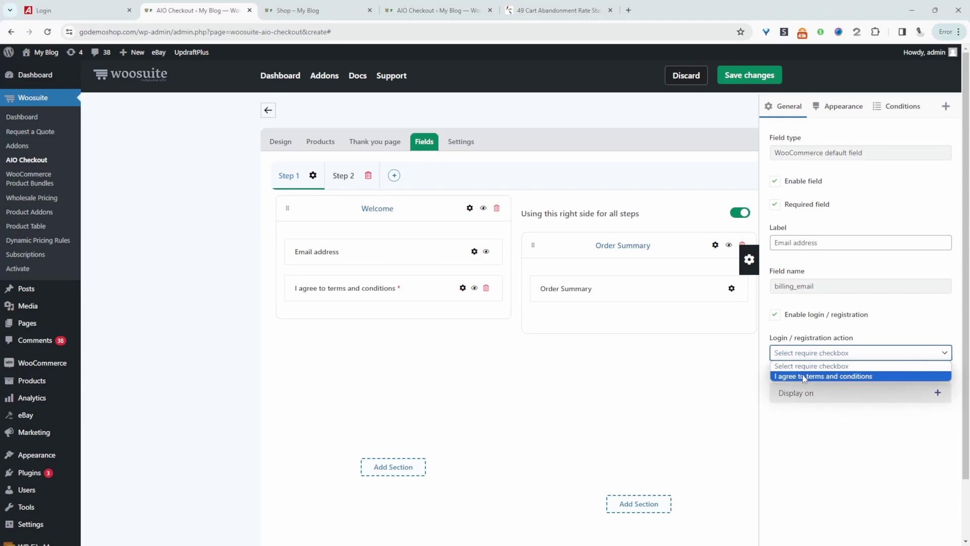
{"action": "left_click", "coordinate": [803, 377]}
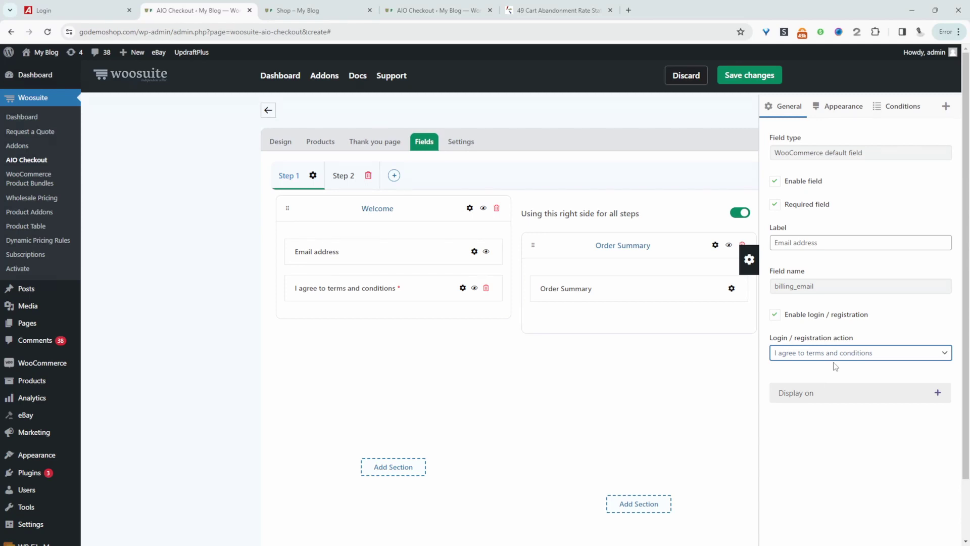
{"action": "left_click", "coordinate": [847, 357]}
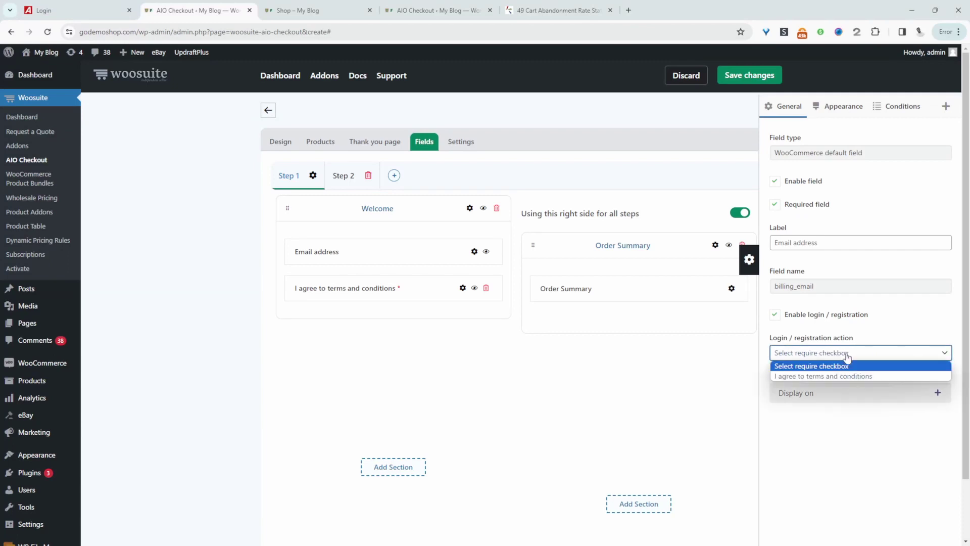
{"action": "left_click", "coordinate": [828, 376]}
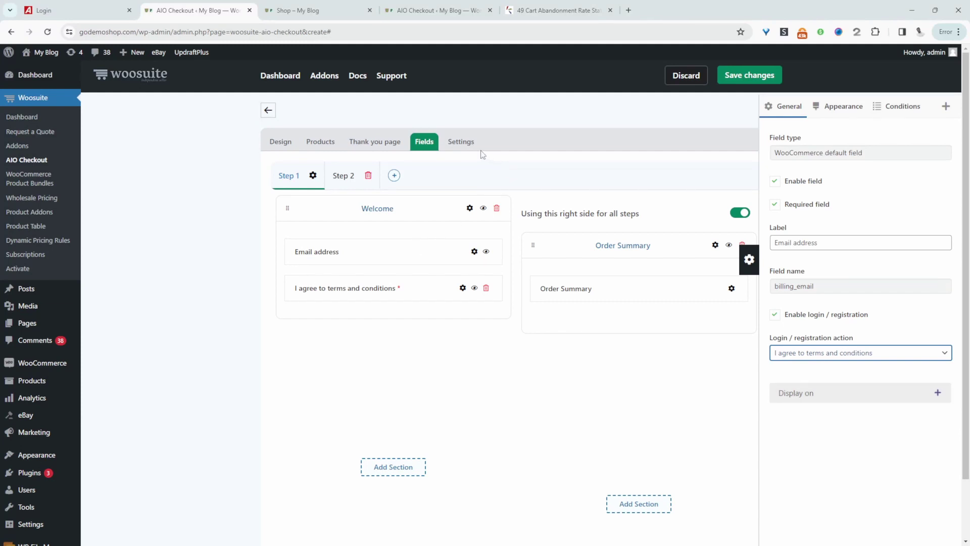
Step: In the Settings tab, enable this checkout and set it as the global checkout
{"action": "left_click", "coordinate": [462, 142]}
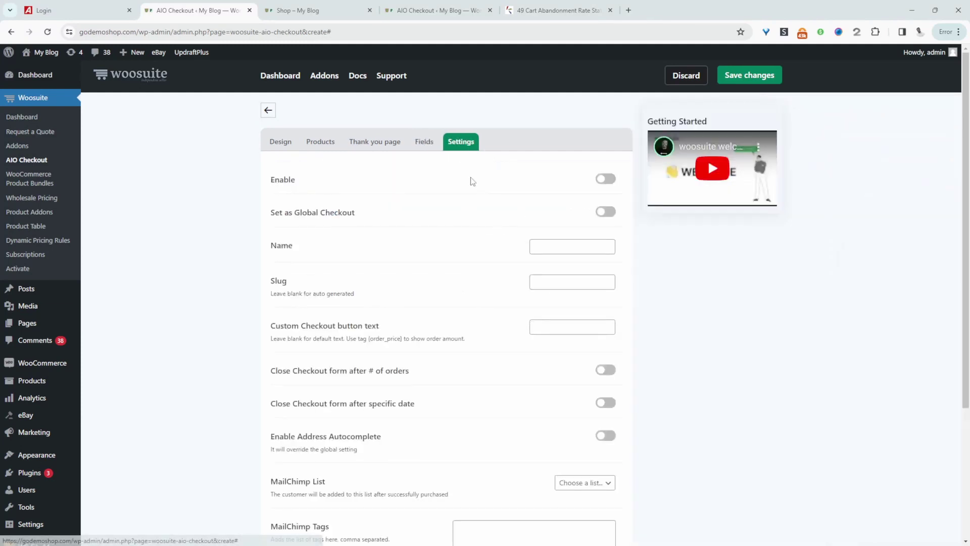
{"action": "left_click", "coordinate": [608, 178]}
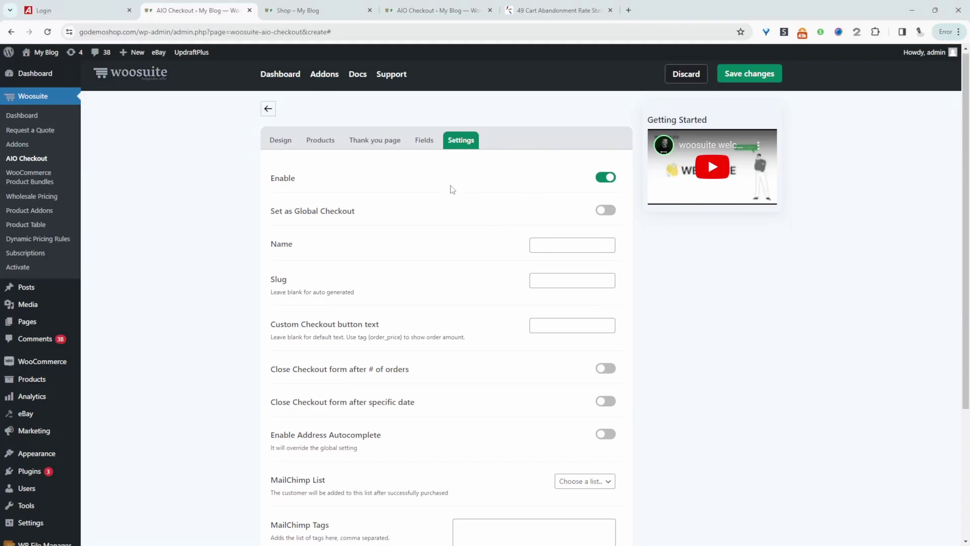
{"action": "left_click", "coordinate": [608, 212]}
Step: Set the custom checkout button text to 'Complete Order {order_price}' and save the changes
{"action": "left_click", "coordinate": [548, 243]}
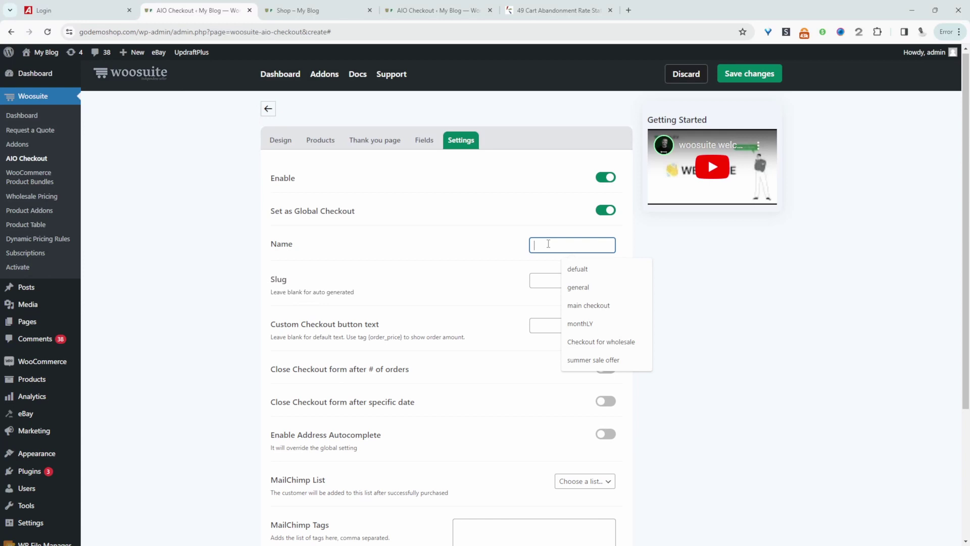
{"action": "scroll", "coordinate": [545, 340], "scroll_direction": "down", "scroll_amount": 3}
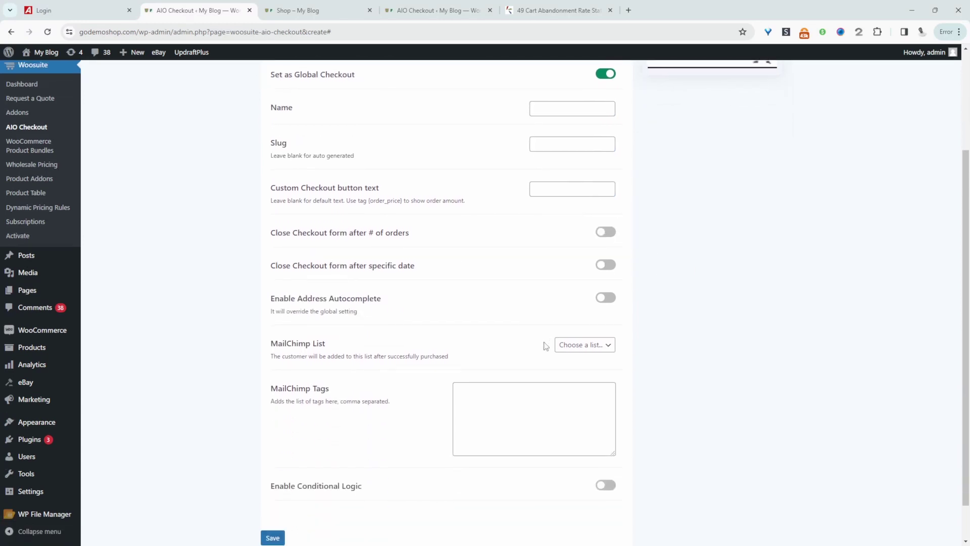
{"action": "scroll", "coordinate": [545, 346], "scroll_direction": "up", "scroll_amount": 1}
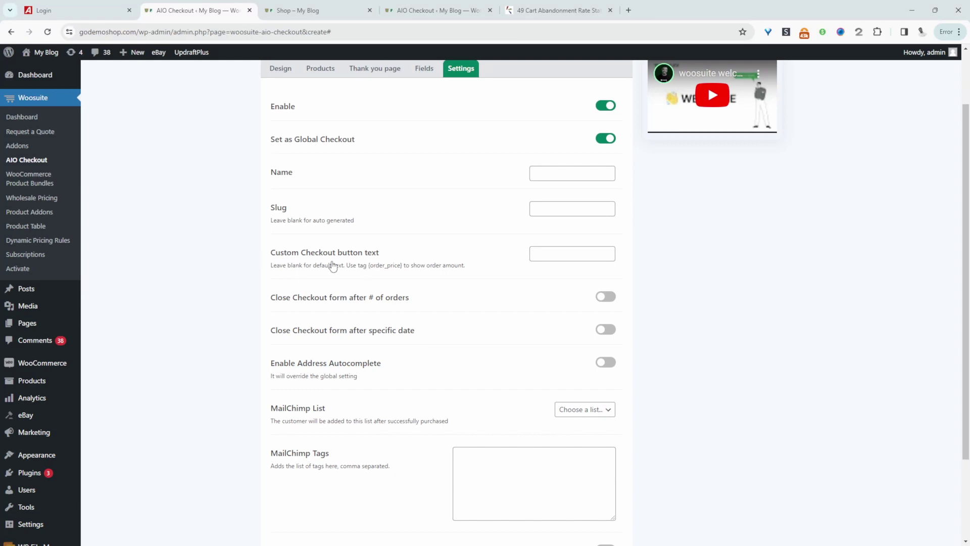
{"action": "left_click", "coordinate": [574, 254]}
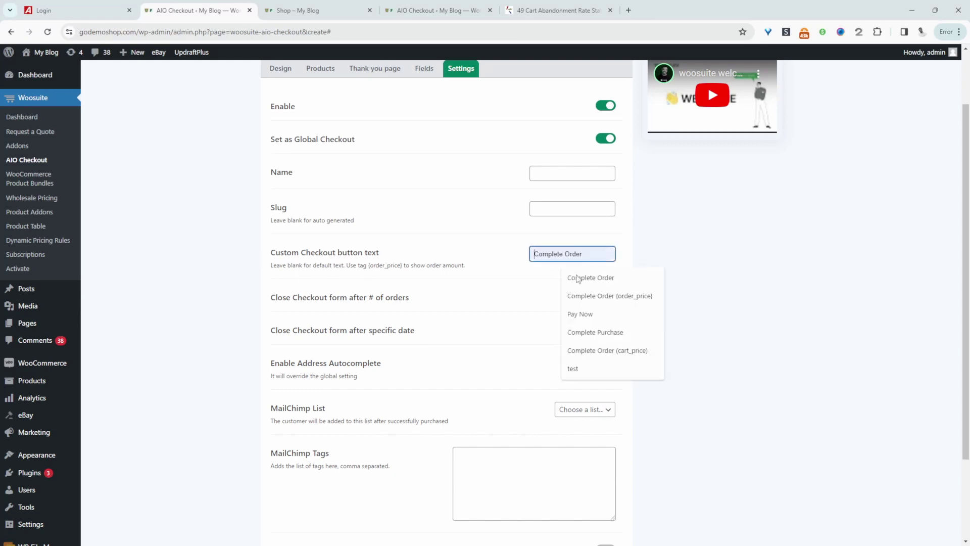
{"action": "left_click", "coordinate": [594, 297]}
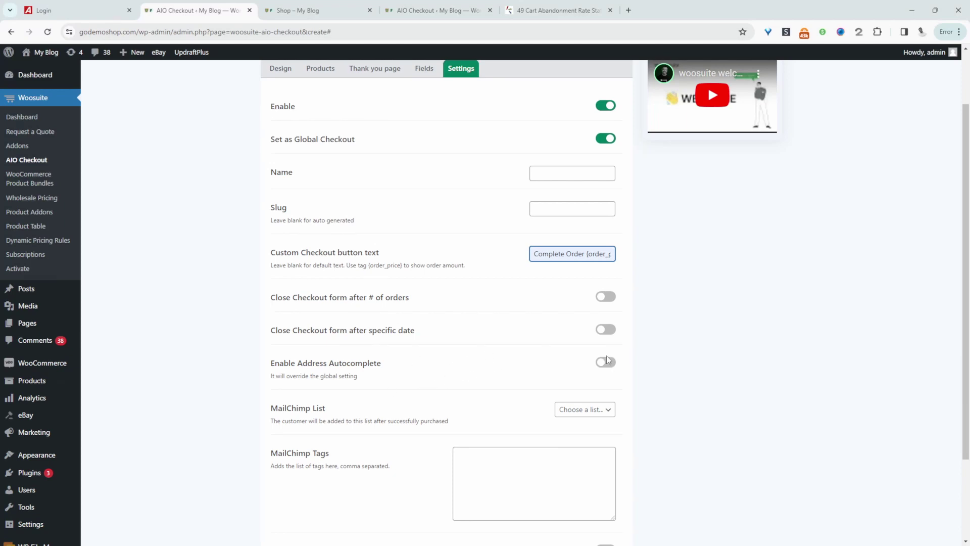
{"action": "scroll", "coordinate": [581, 374], "scroll_direction": "down", "scroll_amount": 1}
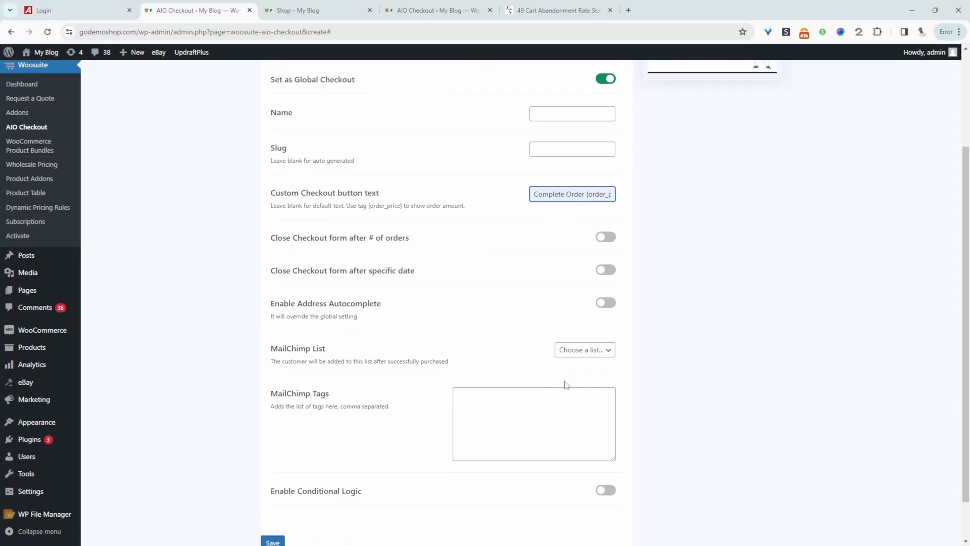
{"action": "scroll", "coordinate": [560, 389], "scroll_direction": "down", "scroll_amount": 1}
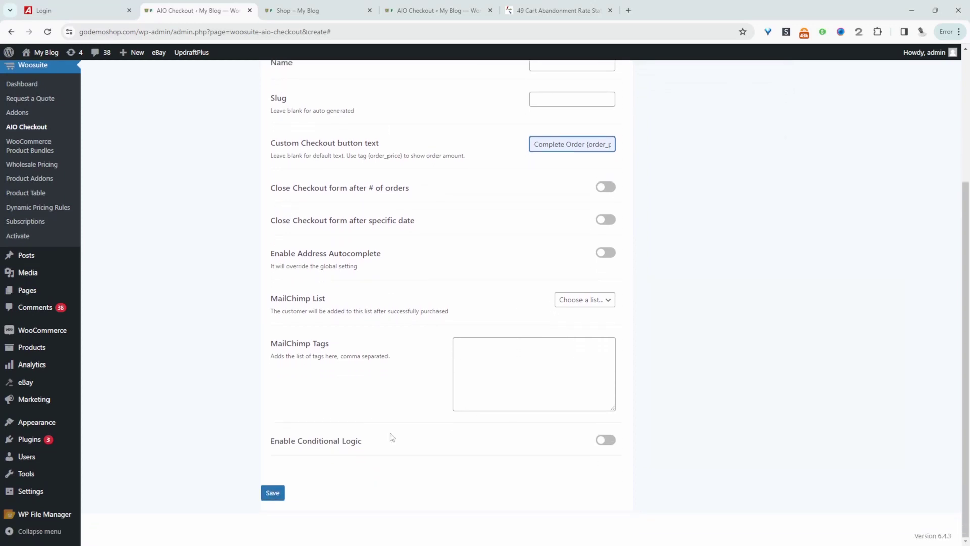
{"action": "scroll", "coordinate": [392, 437], "scroll_direction": "up", "scroll_amount": 4}
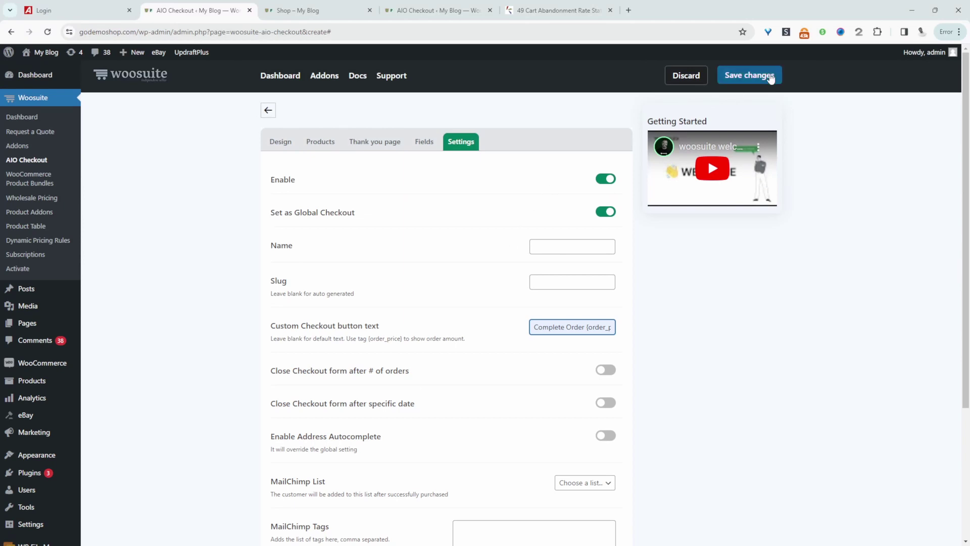
{"action": "left_click", "coordinate": [753, 75]}
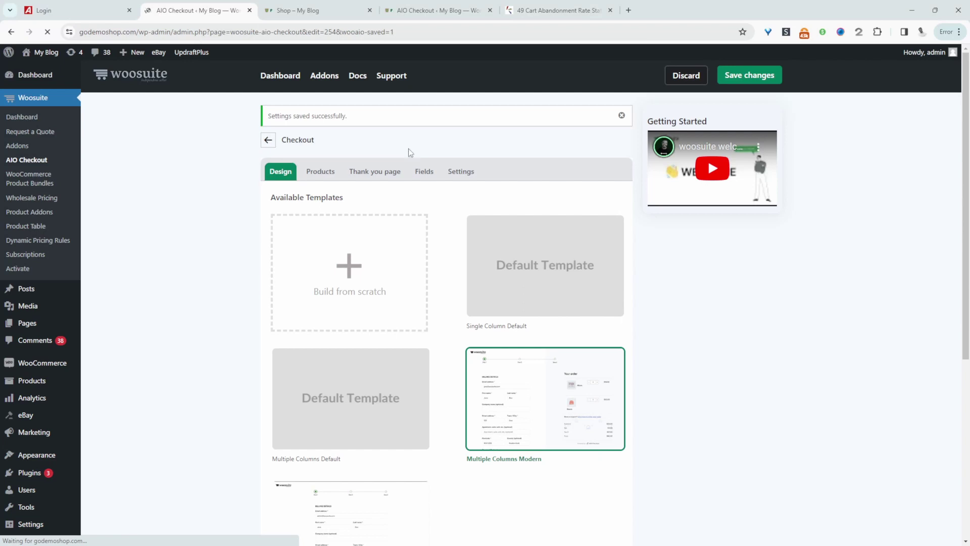
Step: Open the shop in a private browsing window and go to the checkout from the mini-cart
{"action": "middle_click", "coordinate": [31, 81]}
{"action": "left_click", "coordinate": [324, 10]}
{"action": "key", "text": "ctrl+shift+n"}
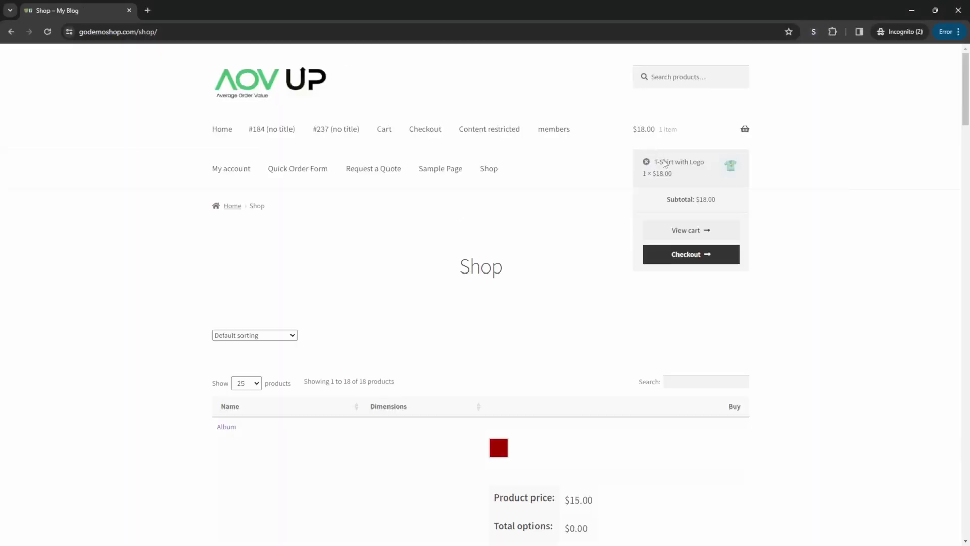
{"action": "left_click", "coordinate": [691, 254]}
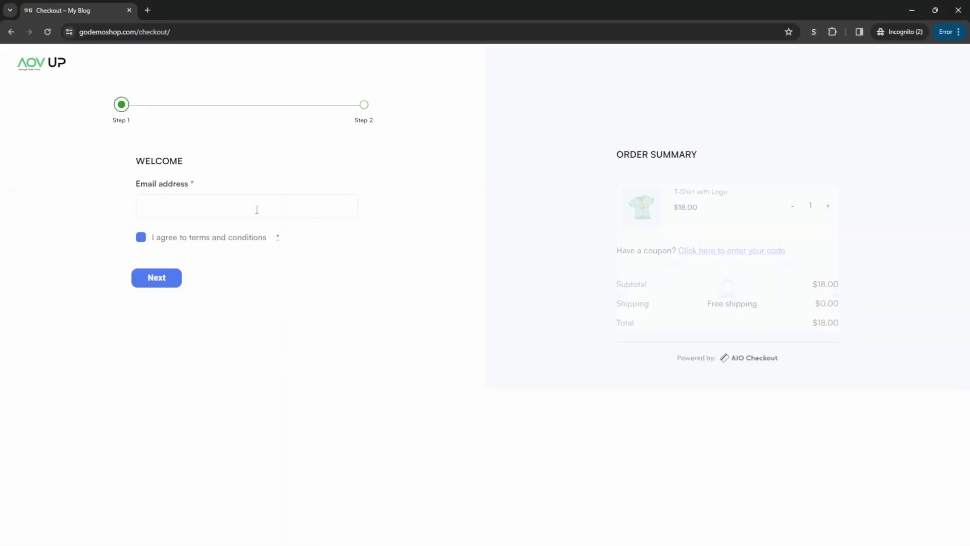
Step: Fill in the saved test email address and tick the terms and conditions checkbox
{"action": "left_click", "coordinate": [165, 205]}
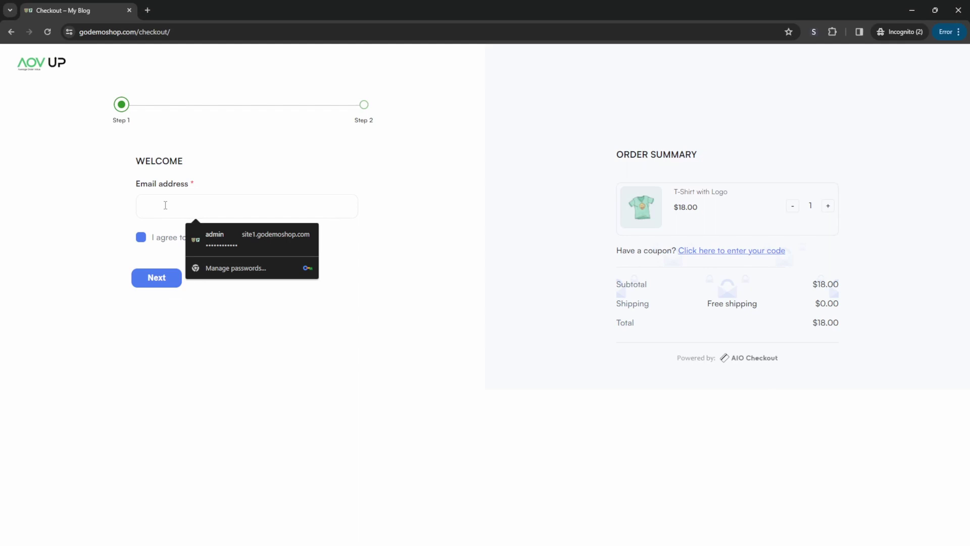
{"action": "type", "text": "test@test.com"}
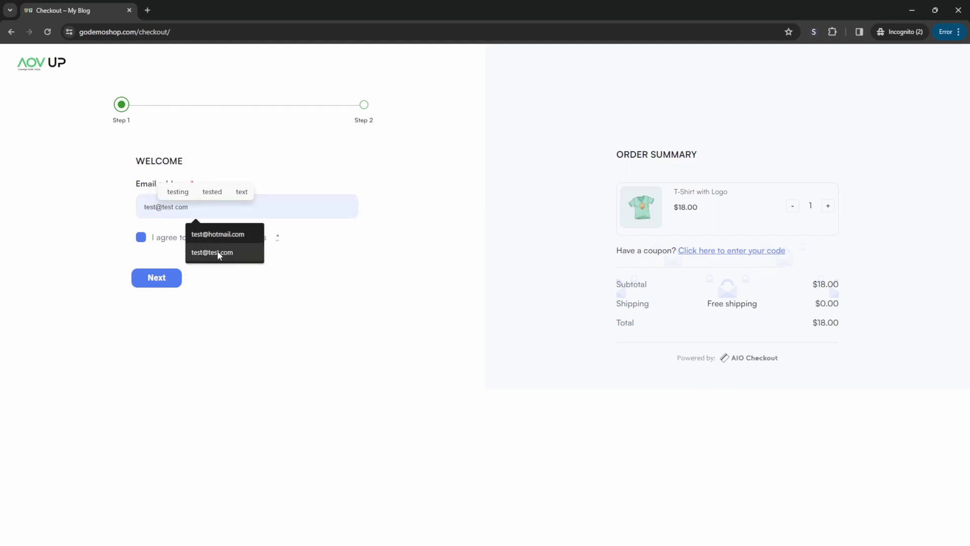
{"action": "left_click", "coordinate": [216, 252]}
{"action": "left_click", "coordinate": [142, 239]}
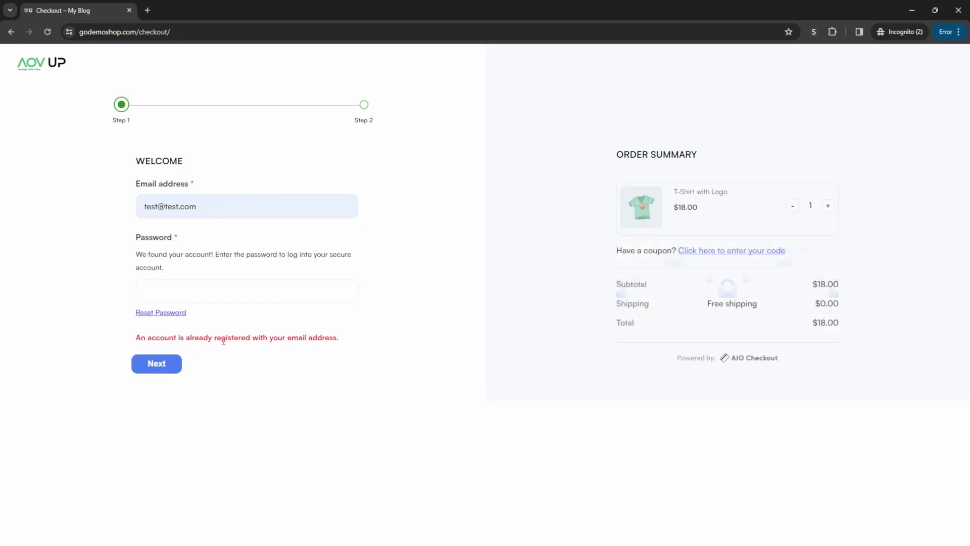
Step: Focus the Password field for the registered account and dismiss the browser's saved-password suggestions
{"action": "left_click", "coordinate": [185, 288]}
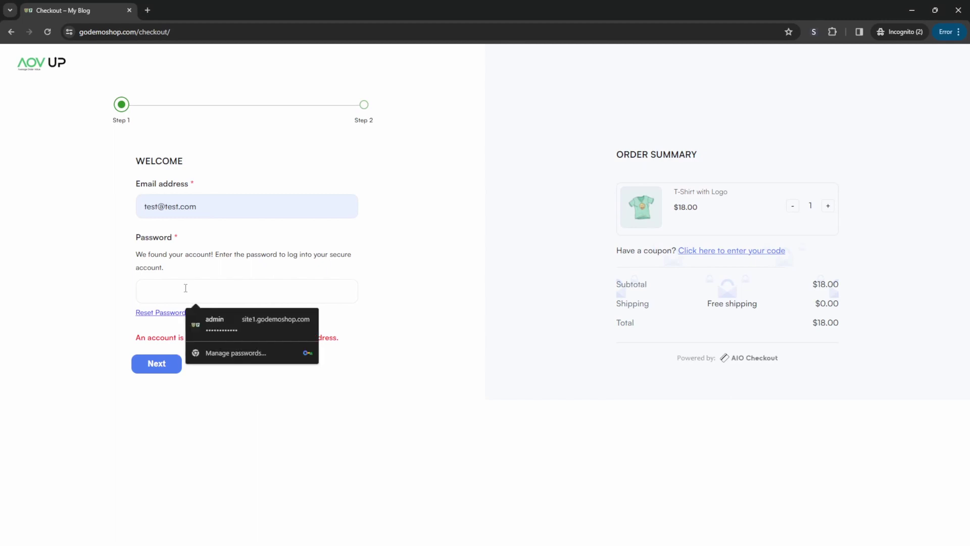
{"action": "left_click", "coordinate": [448, 282]}
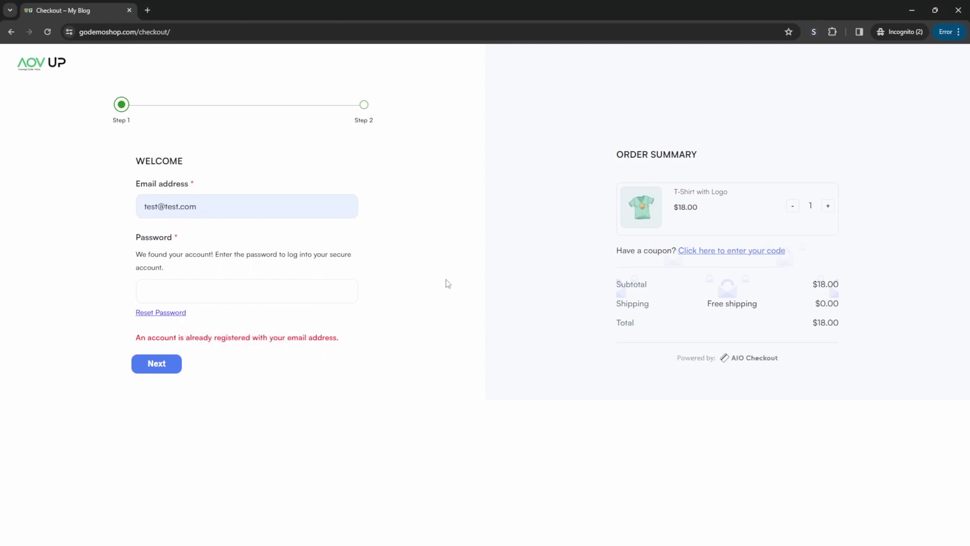